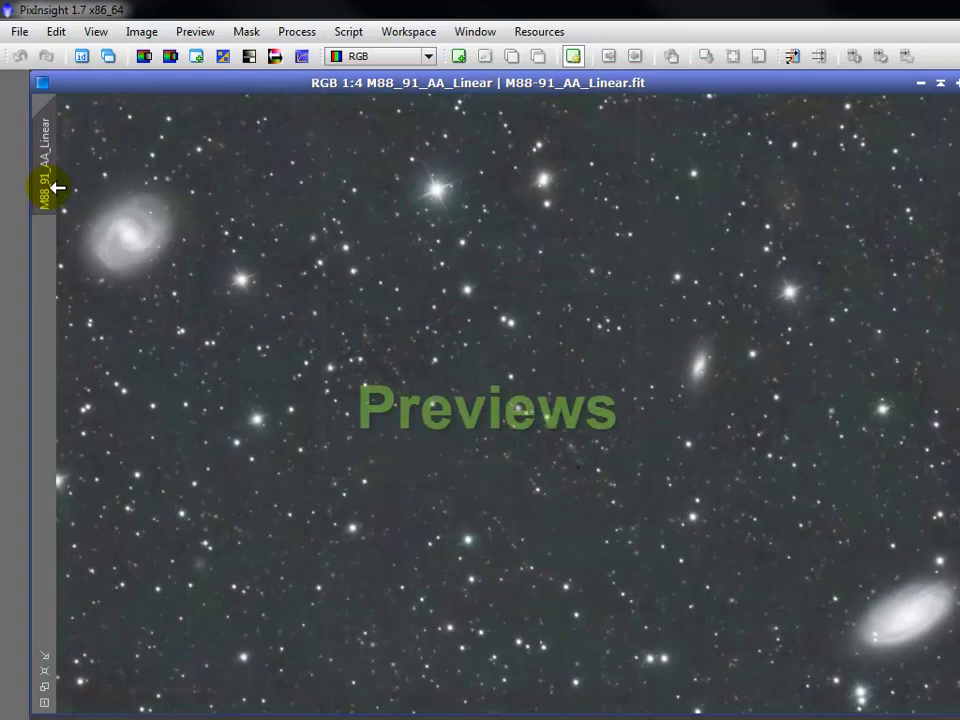
Step: Create a whole-image preview and a second preview boxed around the upper-left spiral galaxy
mouse_move(57, 187)
mouse_down()
mouse_move(50, 312)
mouse_move(51, 304)
mouse_up()
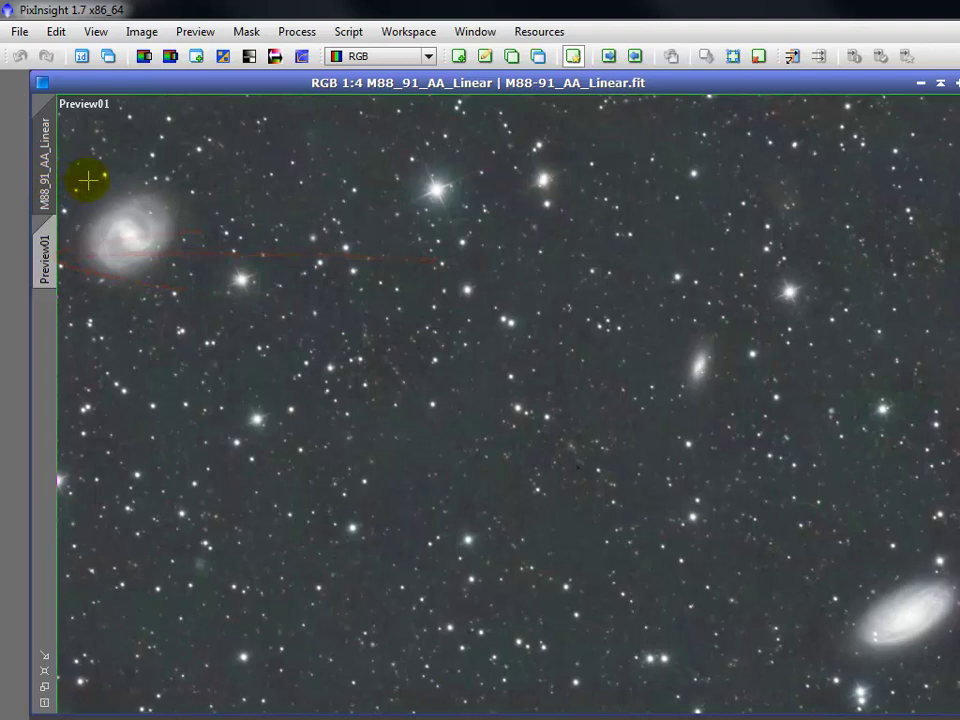
key(alt+n)
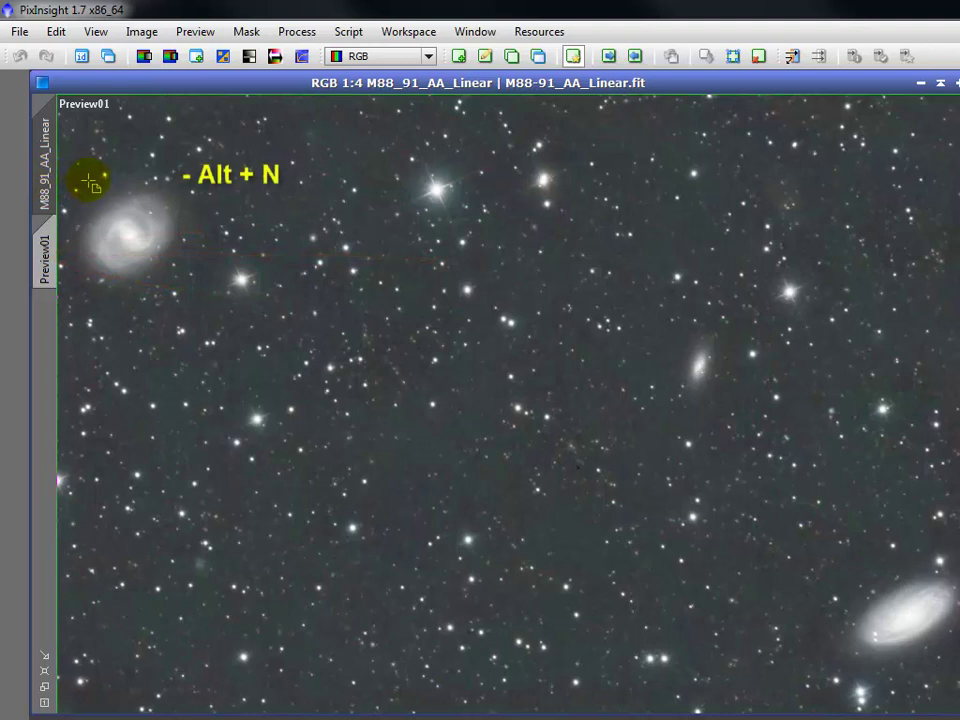
drag(83, 175, 181, 298)
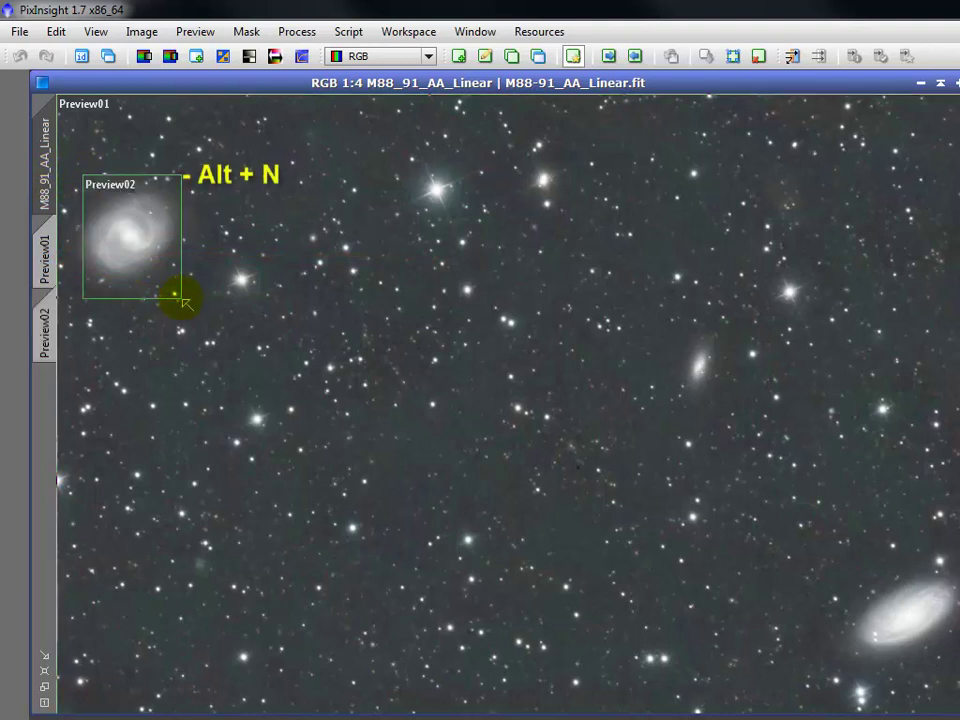
click(54, 332)
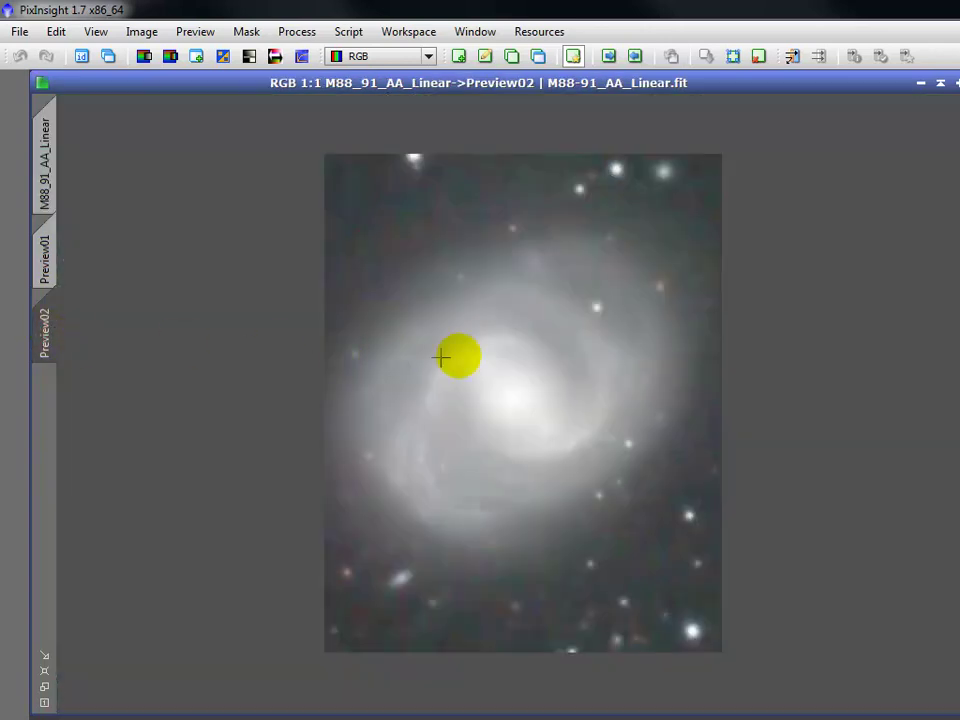
scroll(504, 358, up, 1)
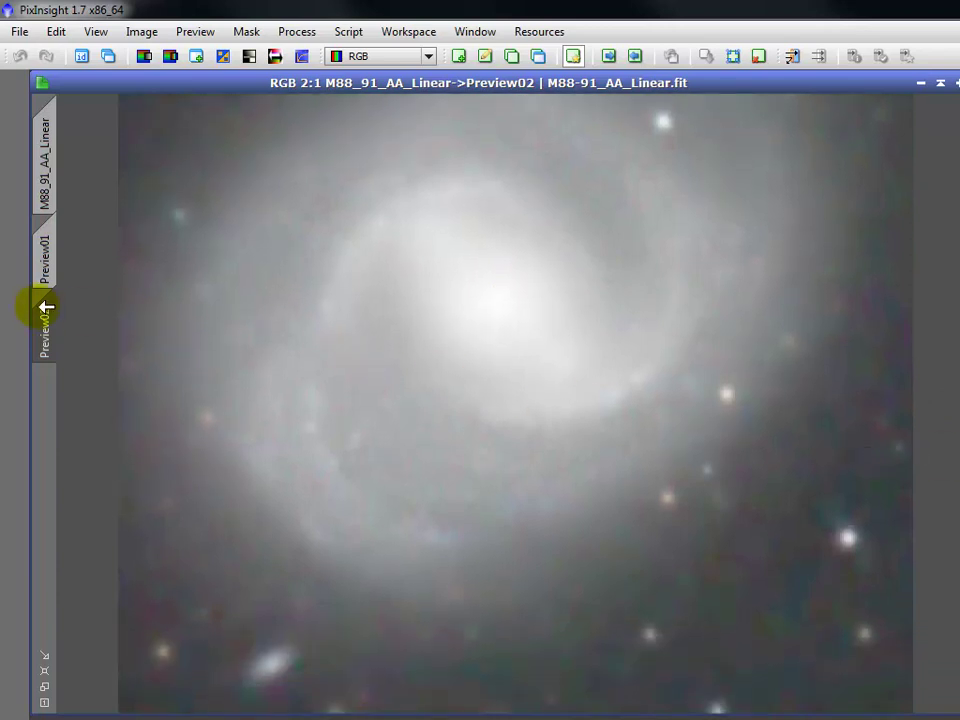
Step: Clone the galaxy preview Preview02 as Preview021 and flip between the two to compare
drag(43, 312, 45, 388)
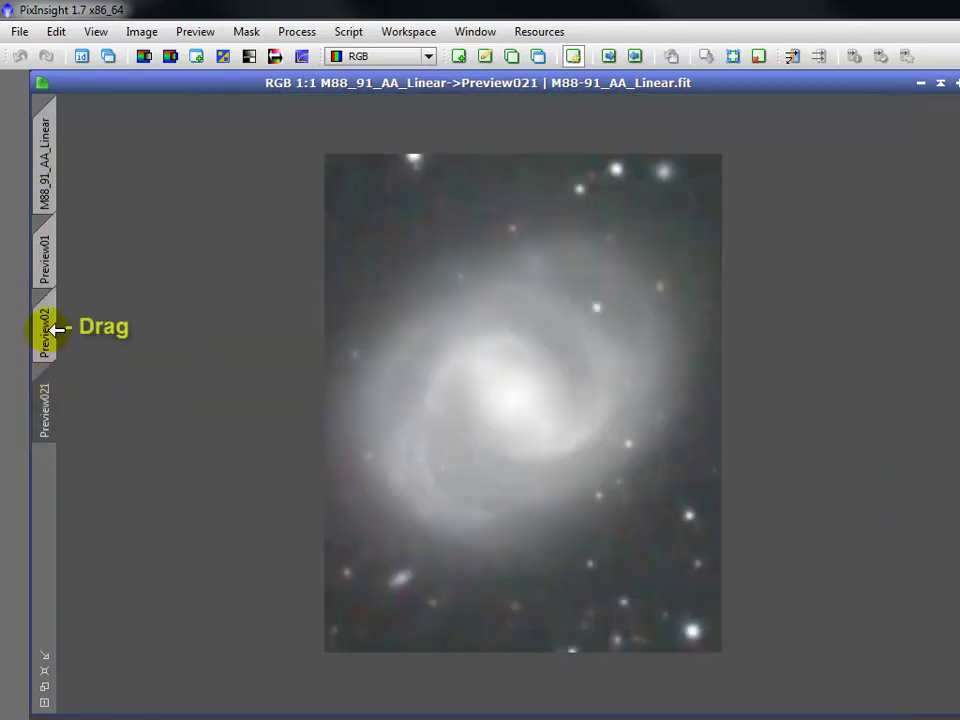
click(47, 326)
drag(45, 326, 49, 390)
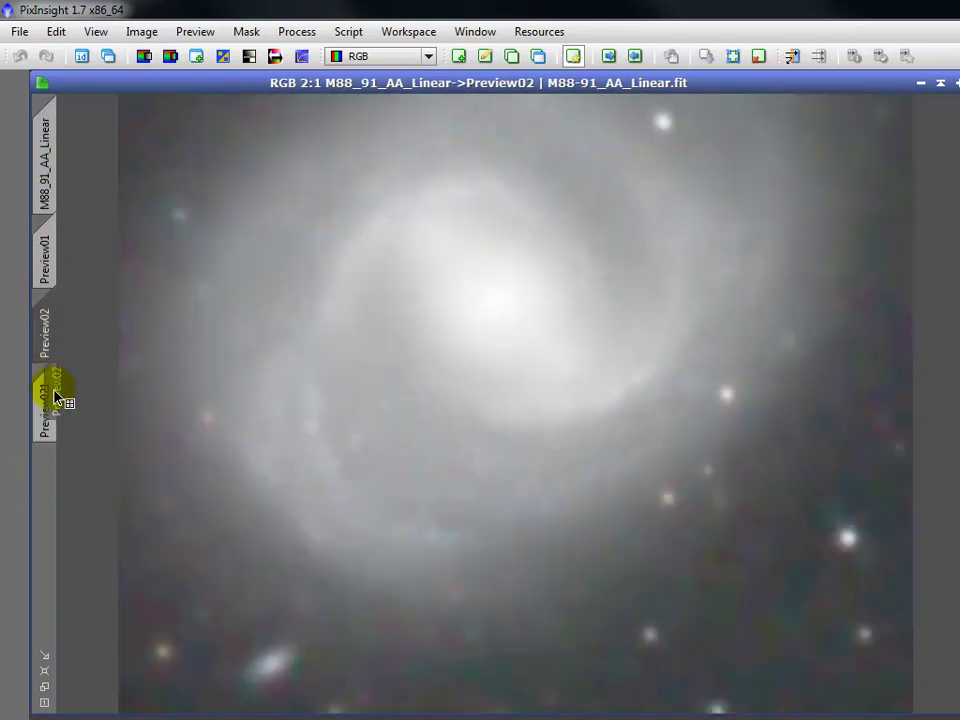
click(49, 403)
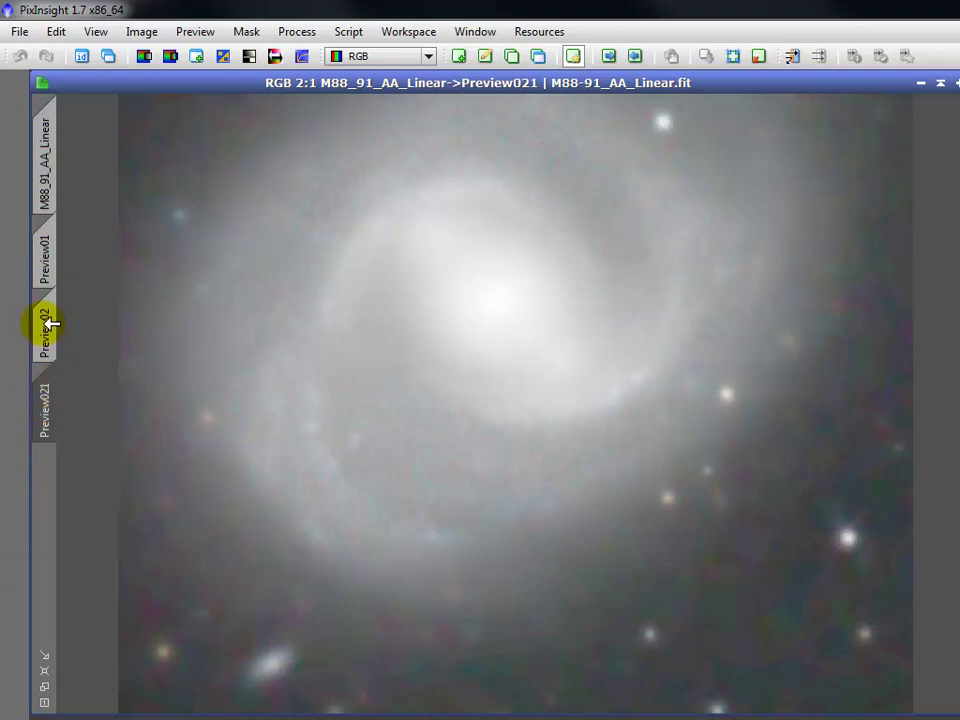
click(47, 322)
click(55, 398)
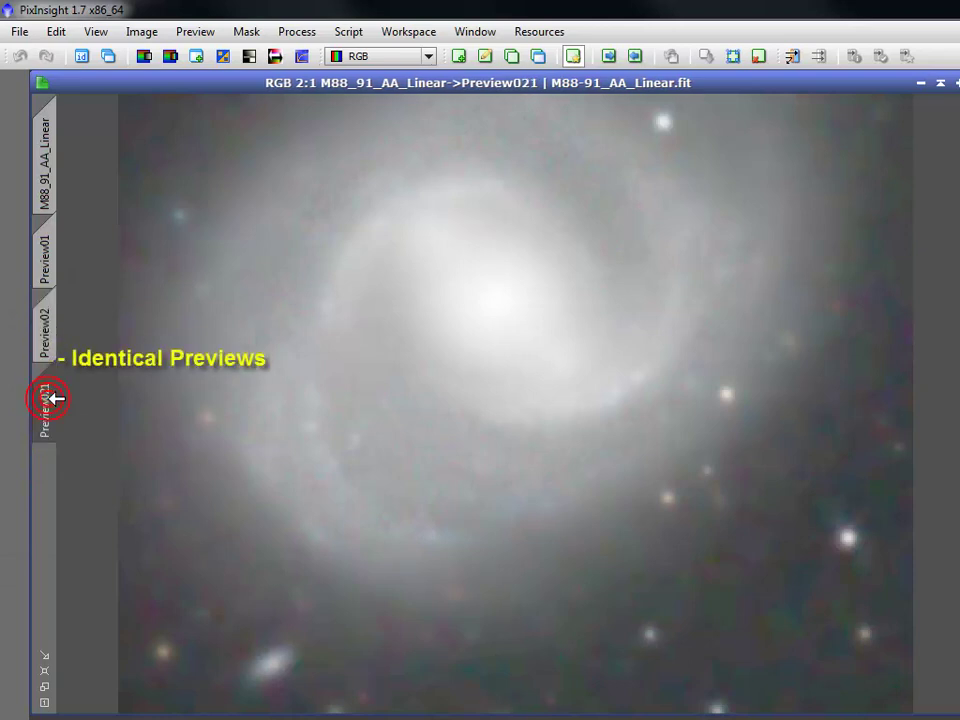
click(50, 330)
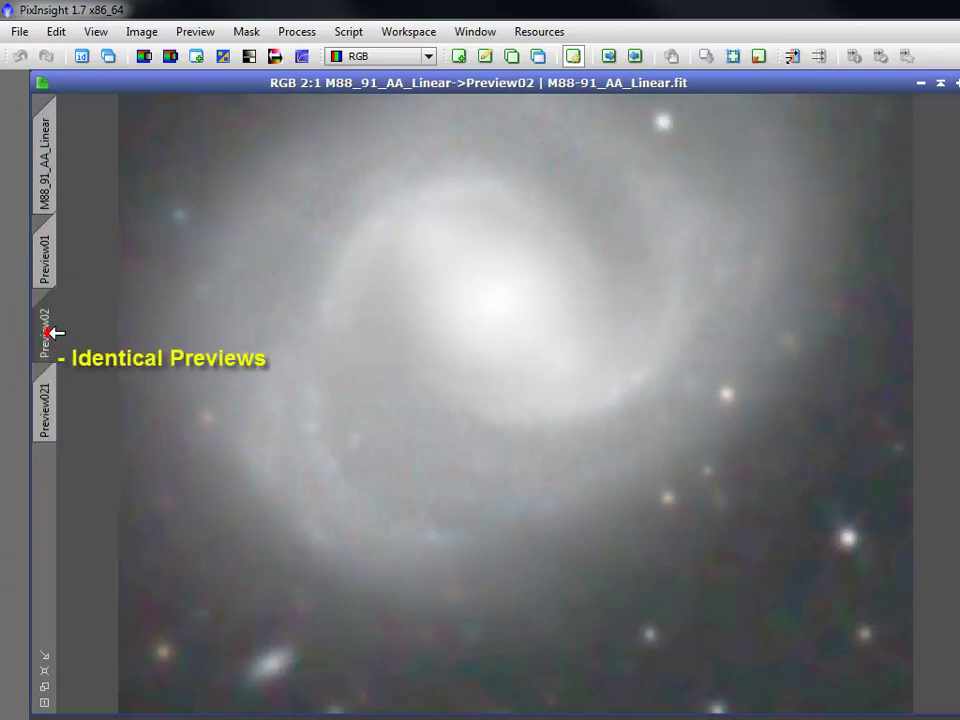
click(50, 411)
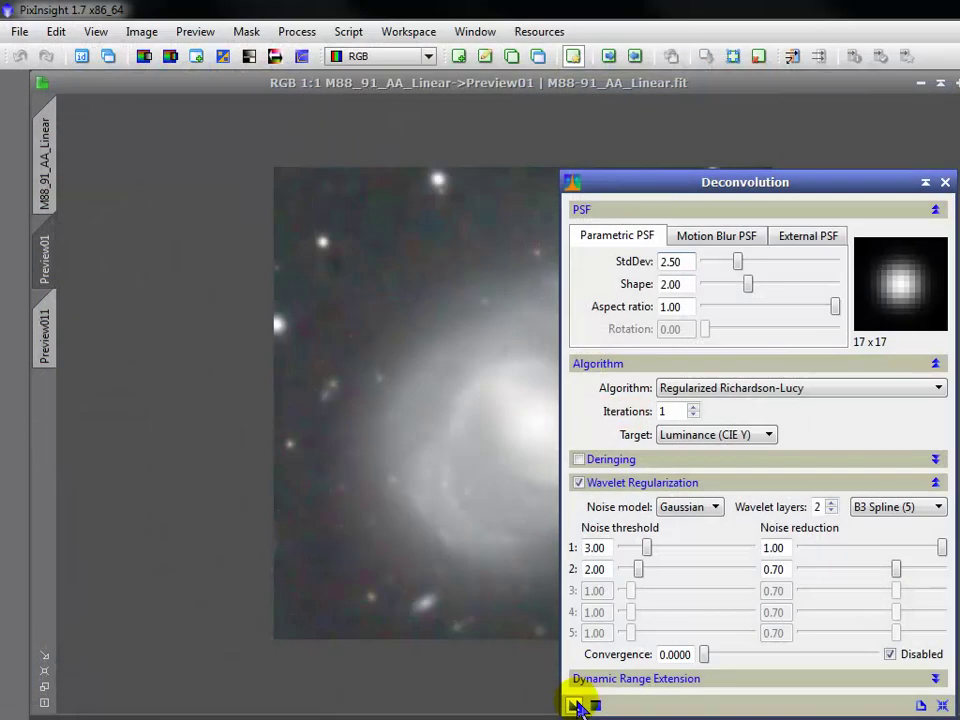
Step: Apply Deconvolution to Preview01 and compare the result against its clone Preview011
drag(577, 706, 506, 431)
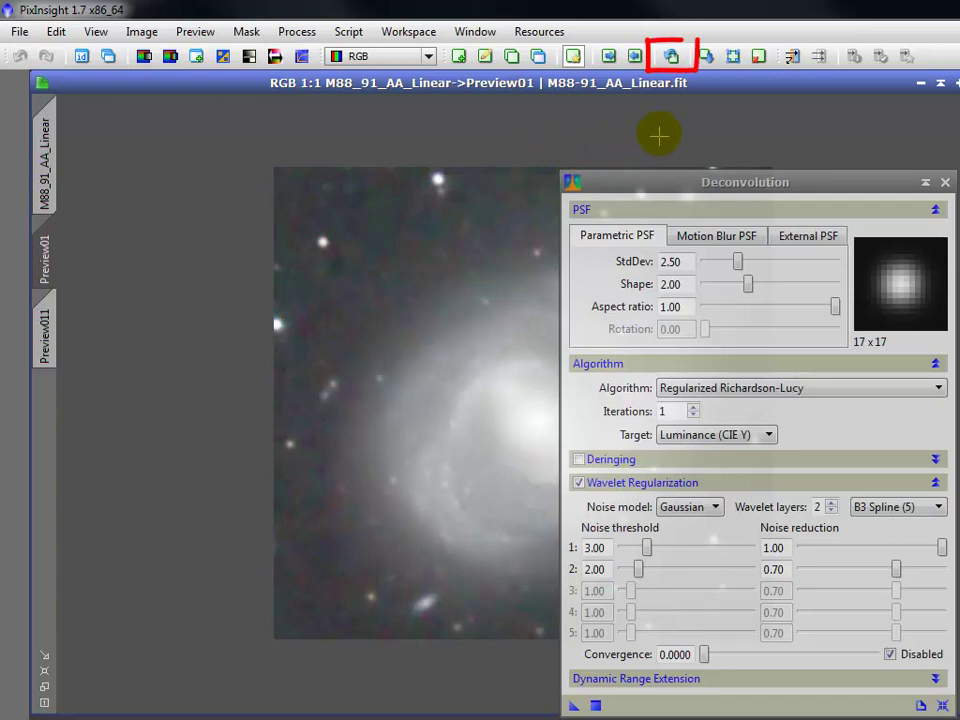
click(673, 58)
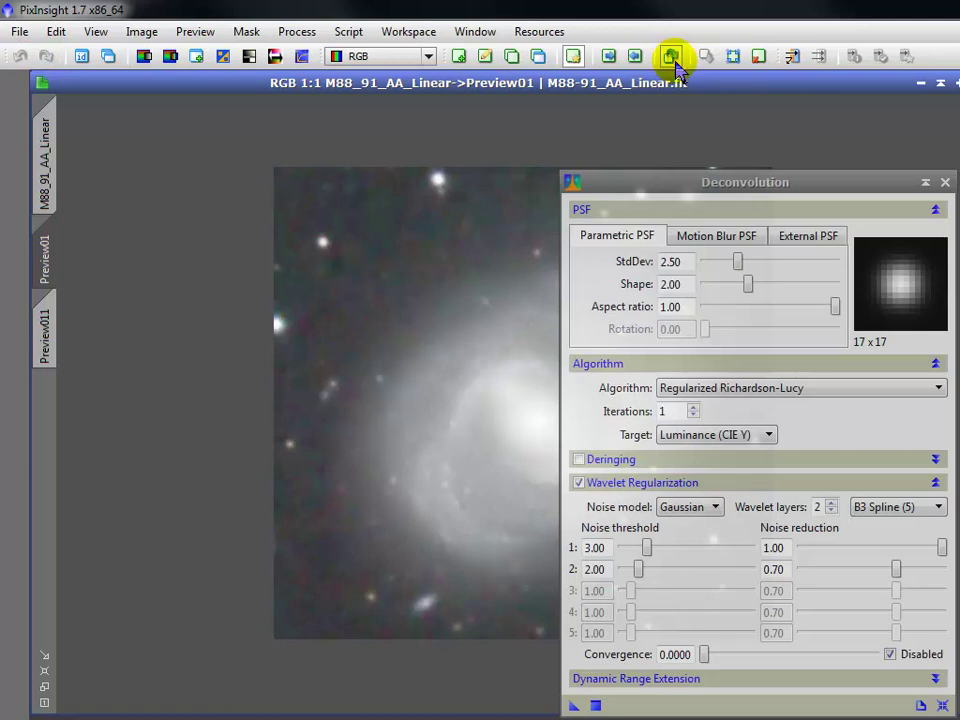
Step: Delete Preview01, then remove all remaining previews with Preview > Delete All
click(759, 58)
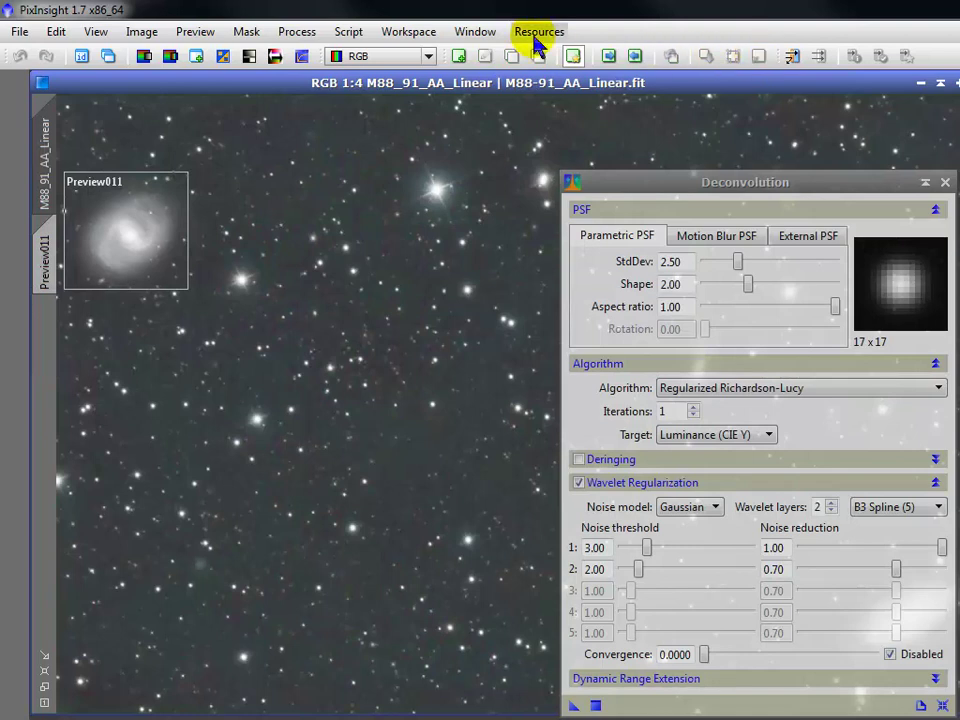
click(205, 34)
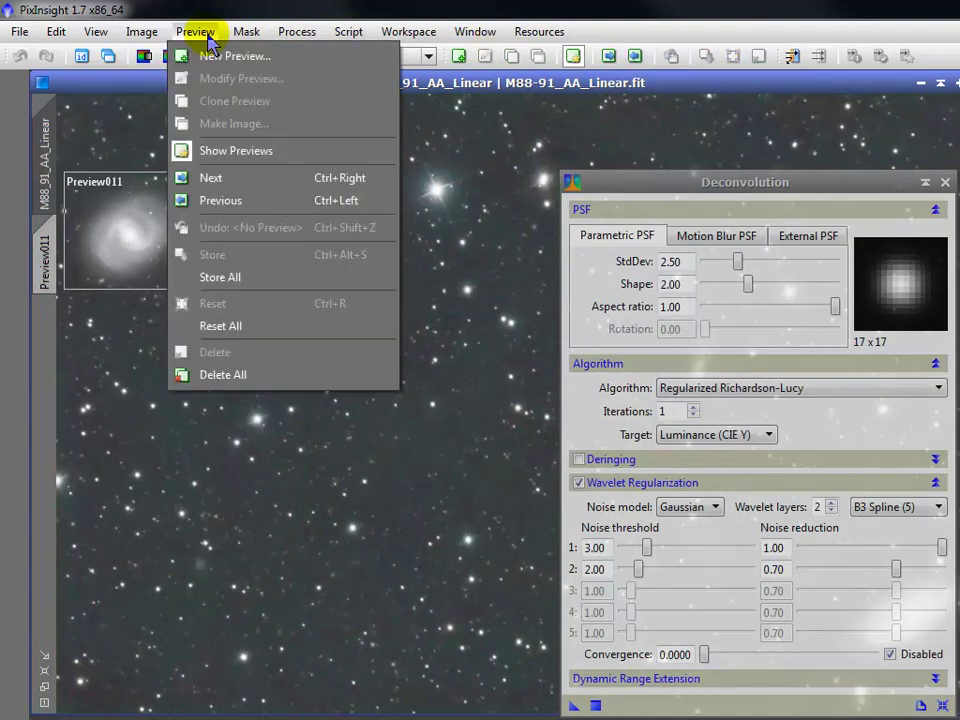
click(268, 375)
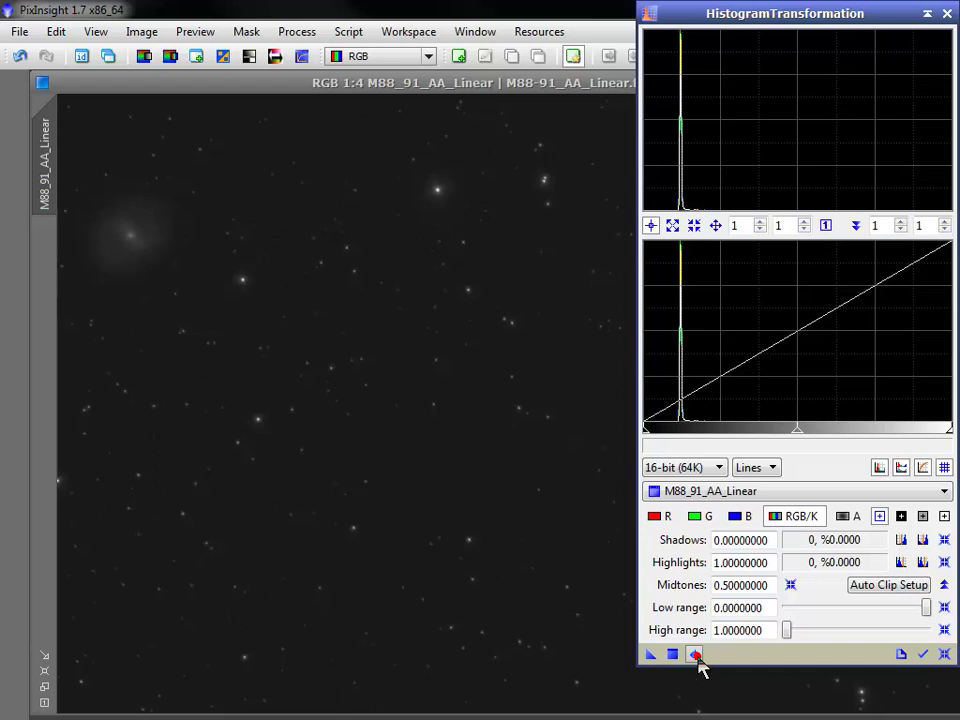
Step: Show a Real-Time Preview of the stretch with shadows 0.10030395 and midtones 0.12162162
click(694, 655)
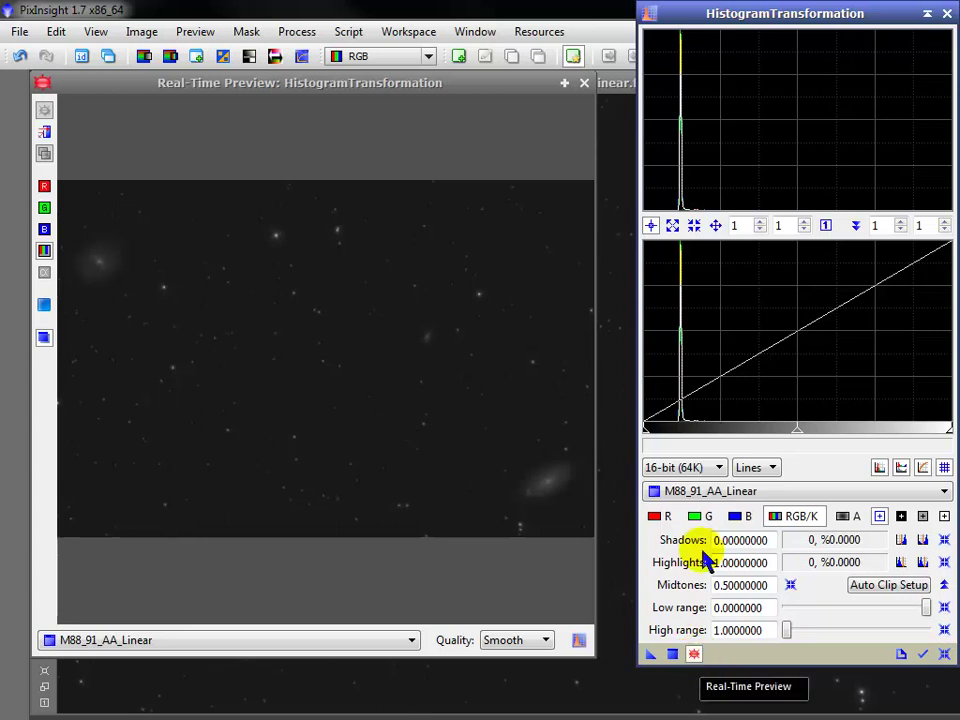
click(320, 339)
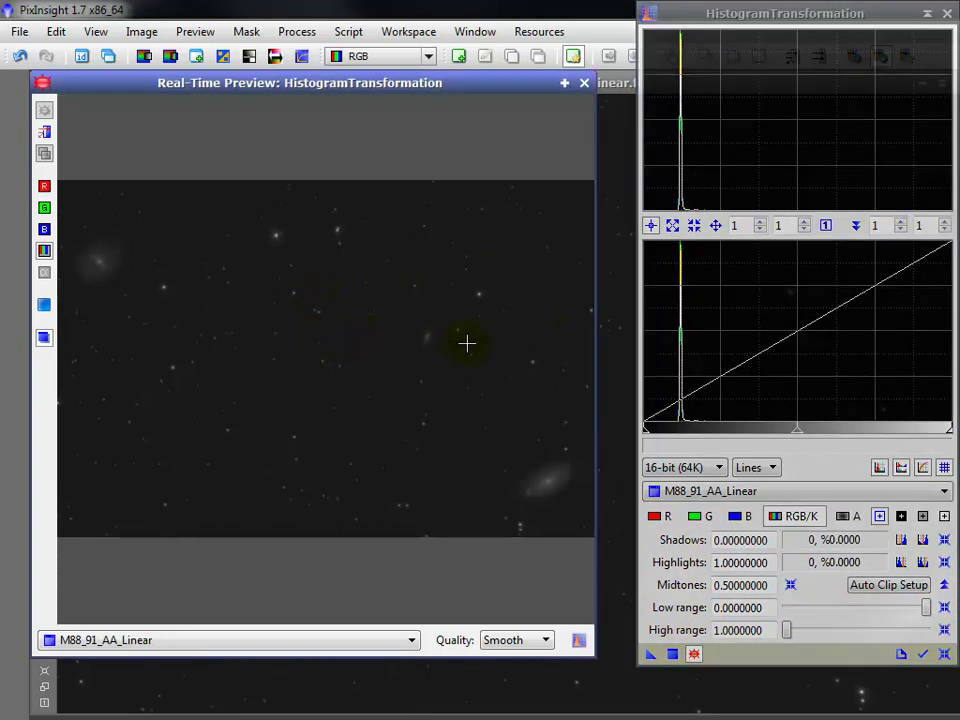
drag(645, 435, 675, 435)
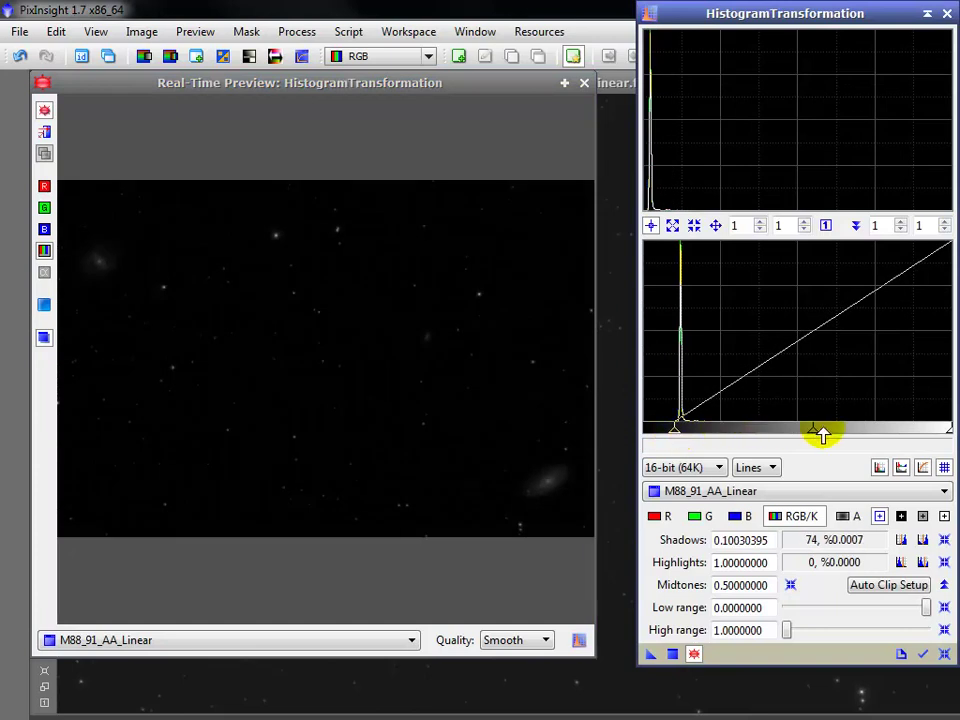
drag(817, 433, 707, 433)
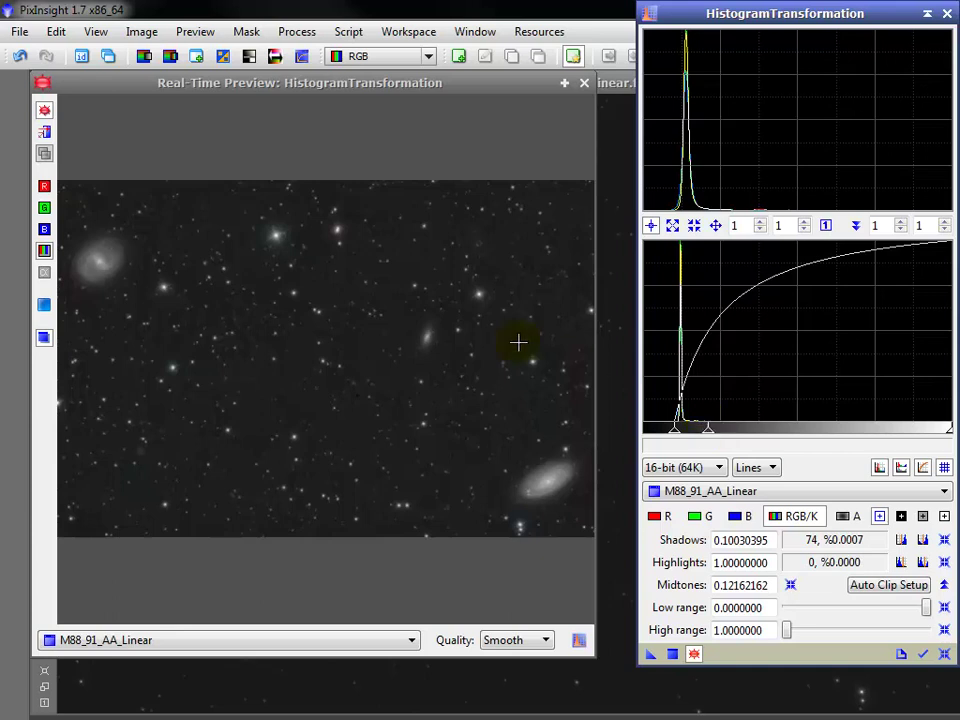
click(45, 207)
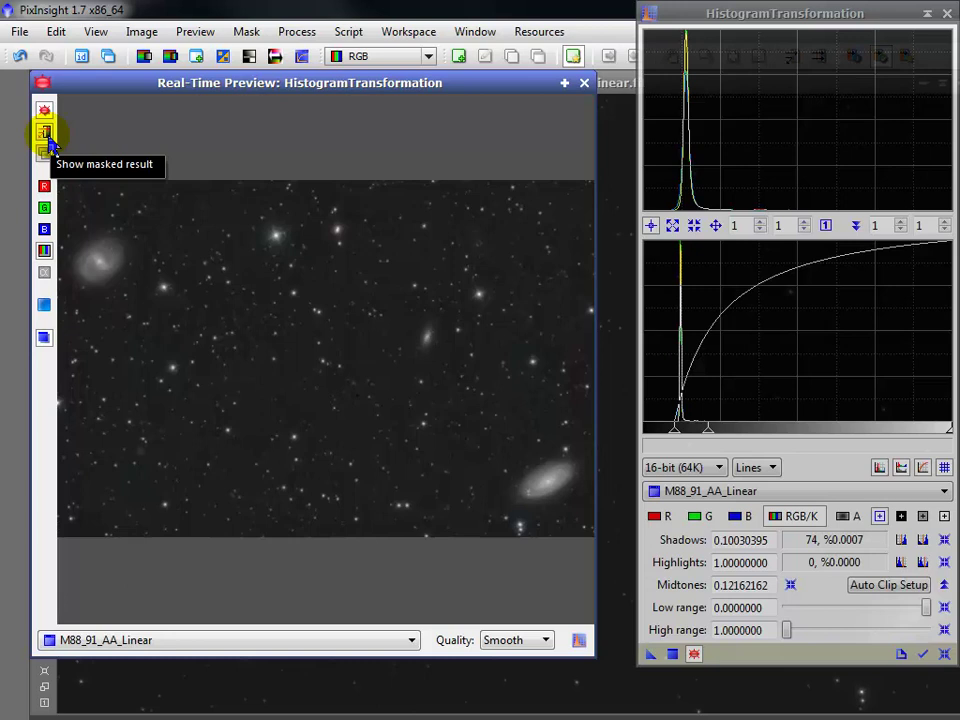
Step: Toggle Show masked result on and off, then maximize the Real-Time Preview window
click(46, 136)
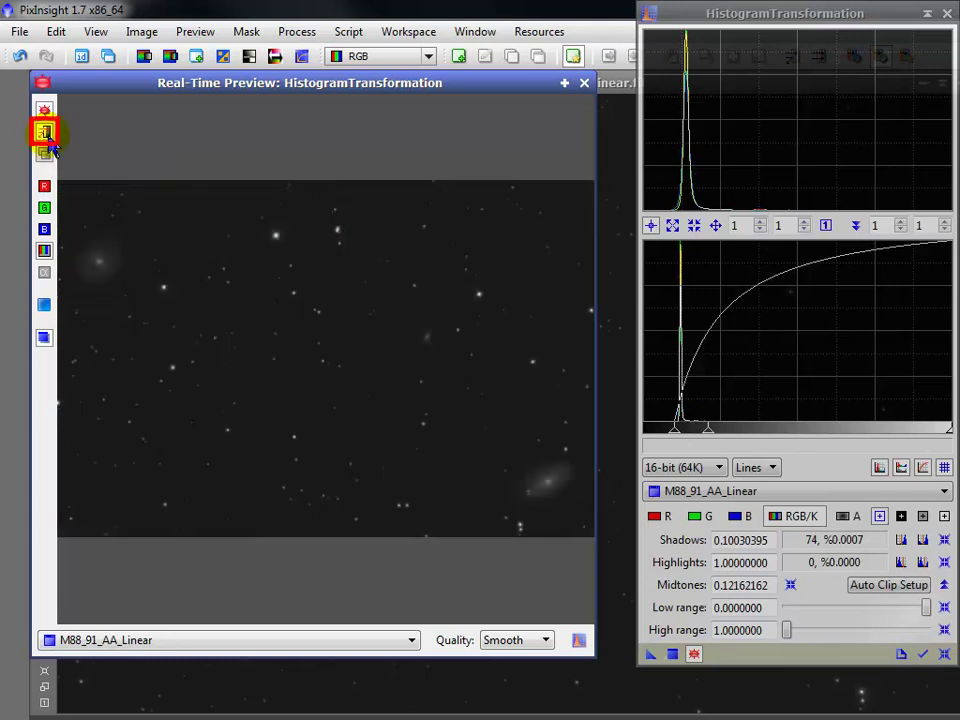
click(46, 136)
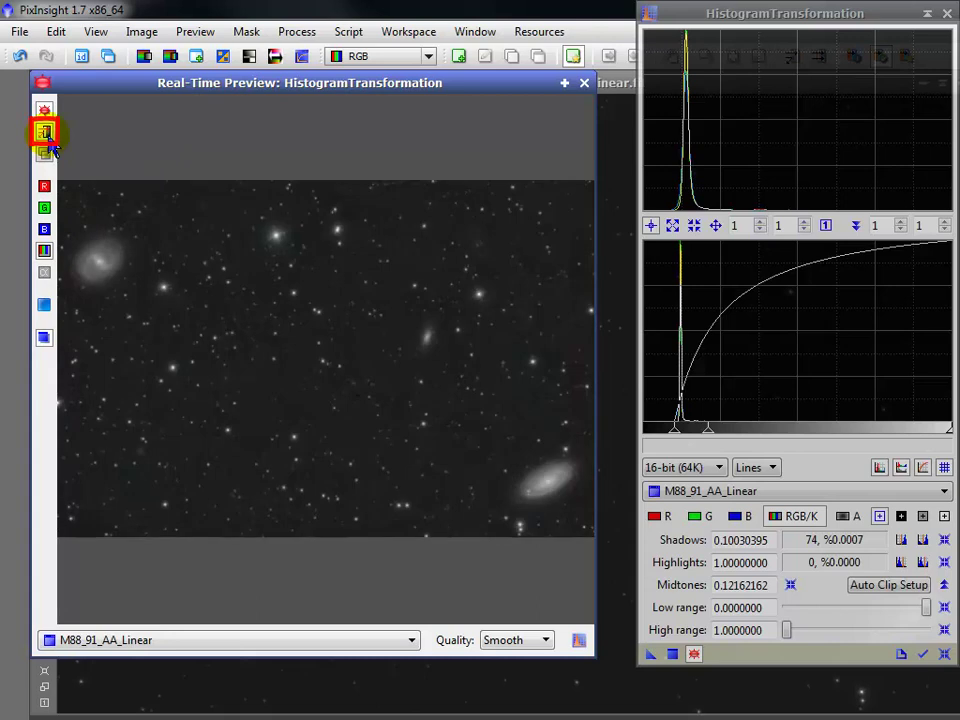
click(565, 84)
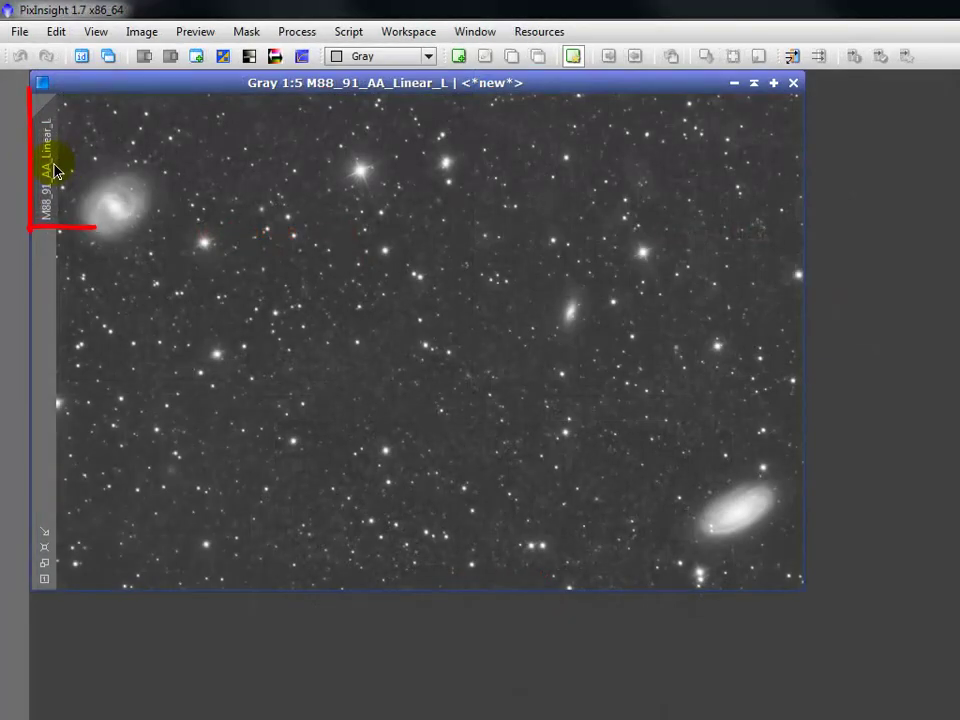
Step: Clone the luminance image into a new window and extract its CIE L*a*b* L channel
drag(55, 172, 92, 174)
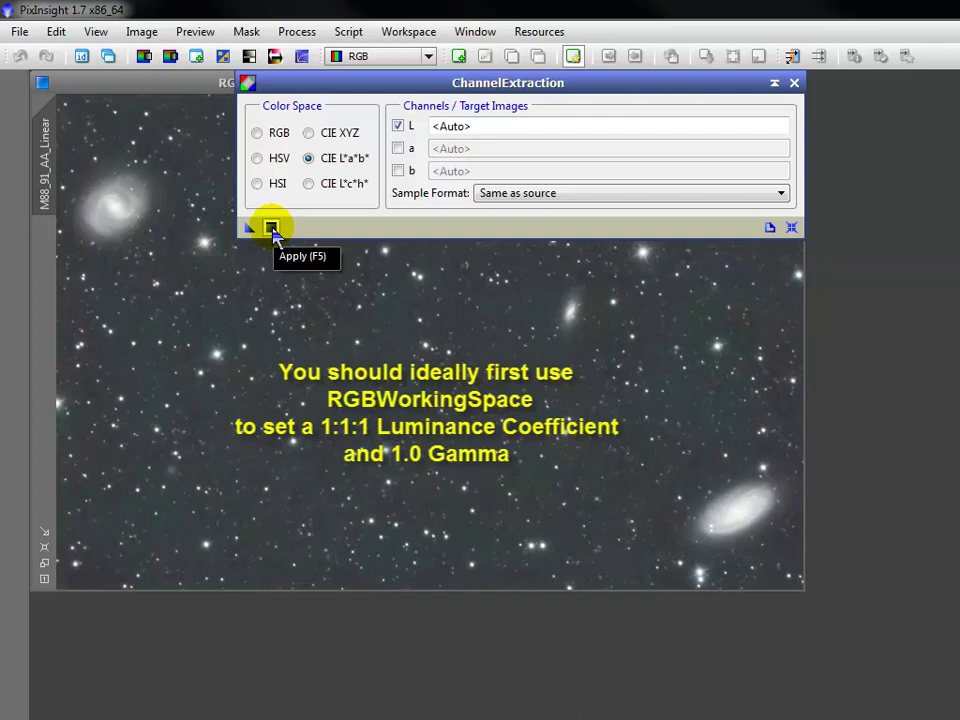
click(145, 57)
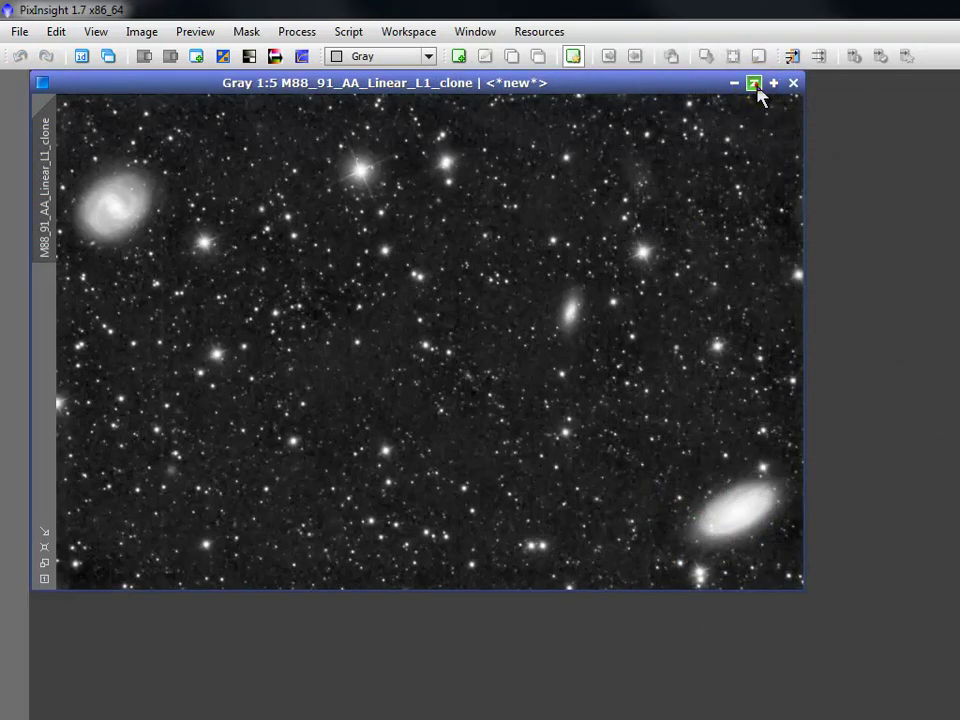
Step: Shade the clone window and select M88_91_AA_Linear_L1_clone as the new mask for M88_91_AA_Linear_L1
click(756, 86)
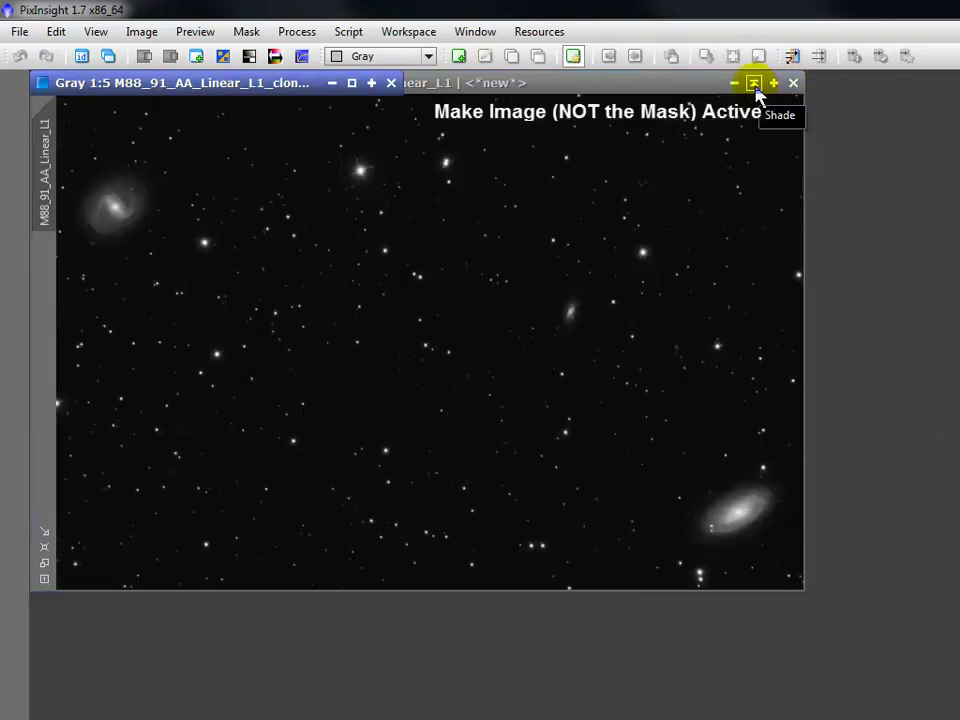
click(689, 85)
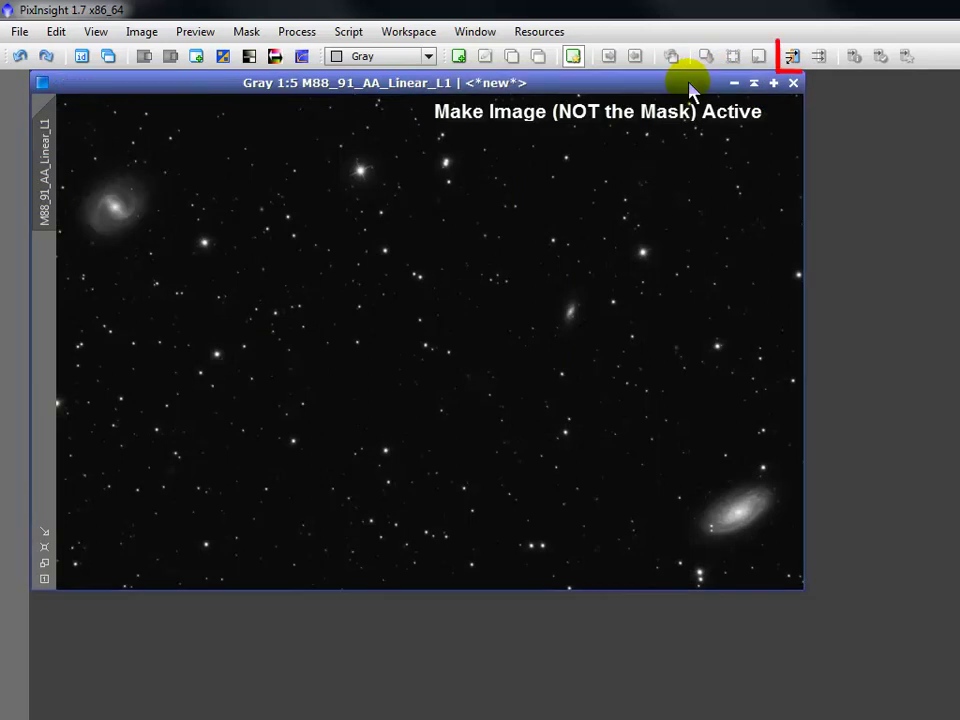
click(791, 58)
drag(955, 502, 525, 285)
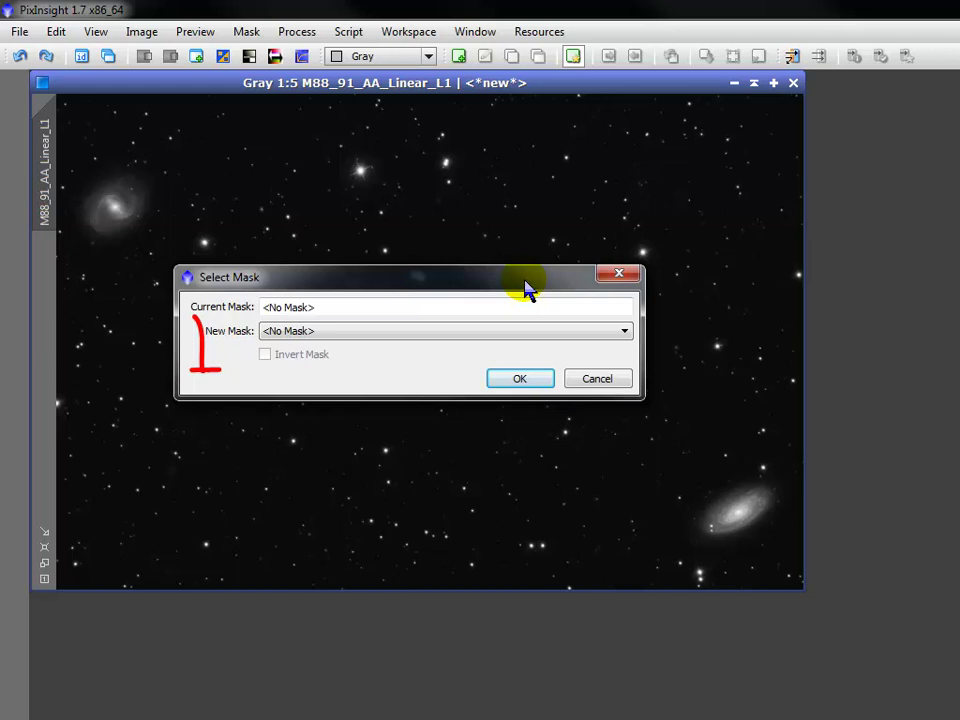
click(624, 331)
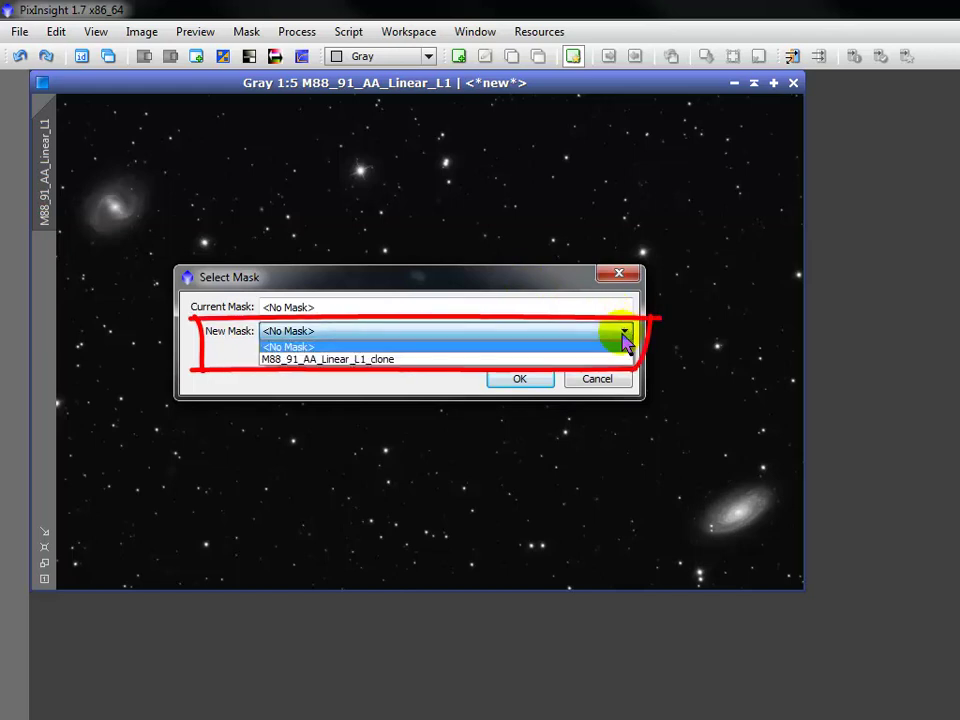
click(614, 358)
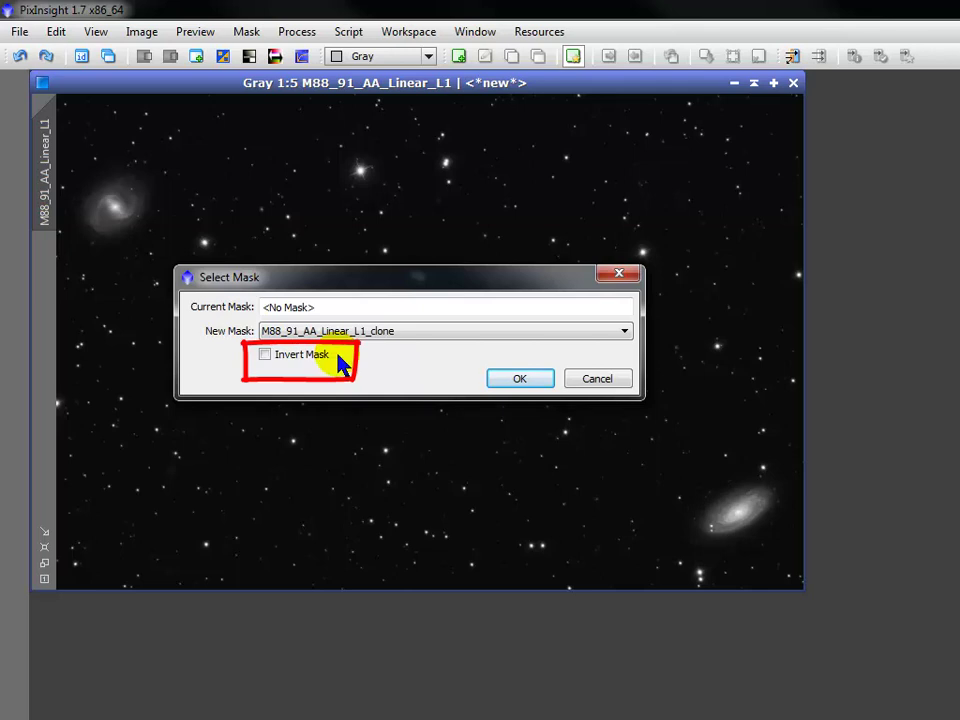
Step: Apply the clone mask to M88_91_AA_Linear_L1 and render it as an Overlay Red
click(508, 380)
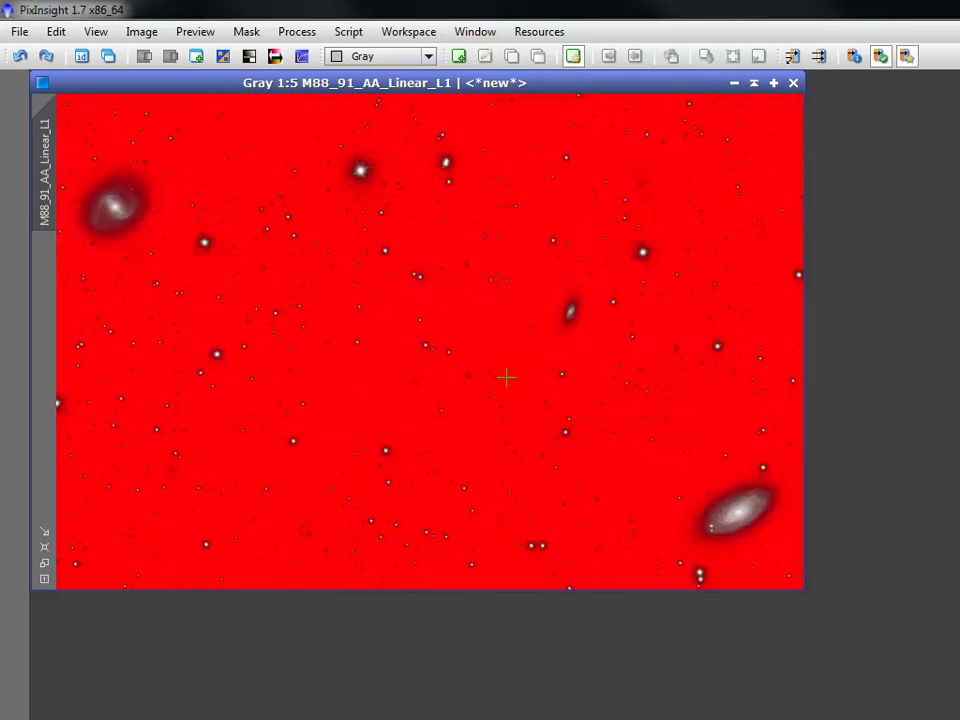
click(246, 36)
mouse_move(266, 180)
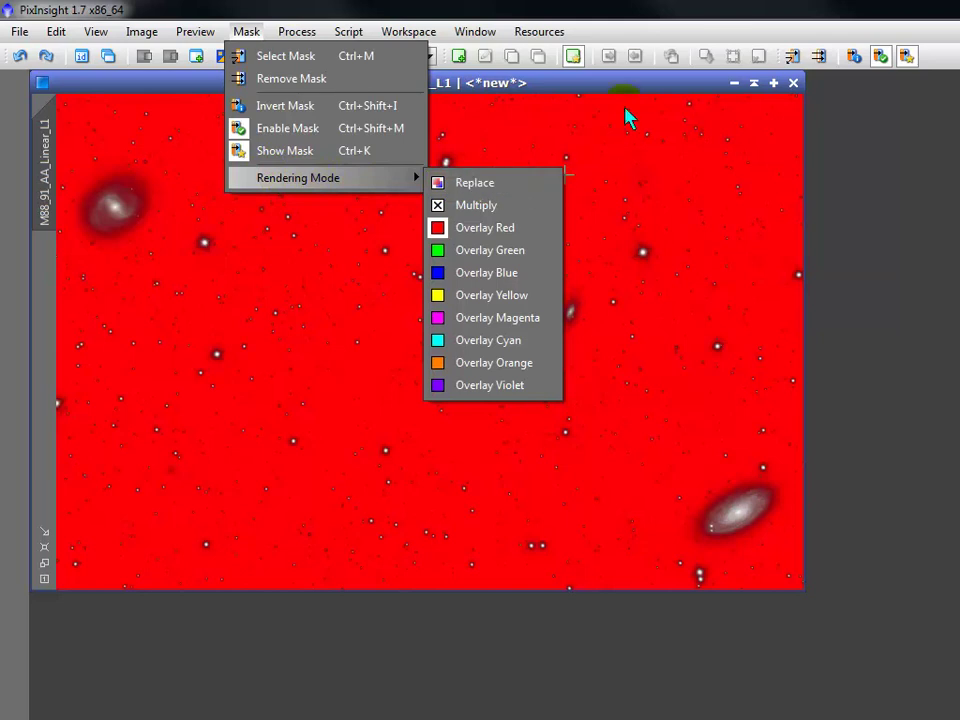
click(630, 81)
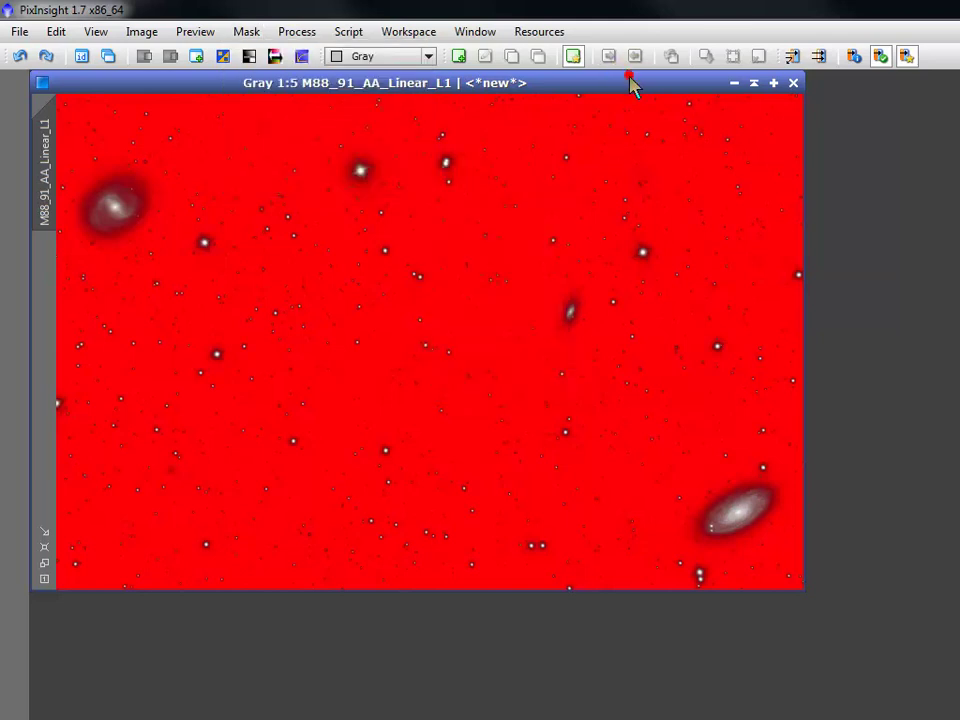
Step: Invert the mask, then toggle Enable Mask and Show Mask to check the red overlay
click(855, 60)
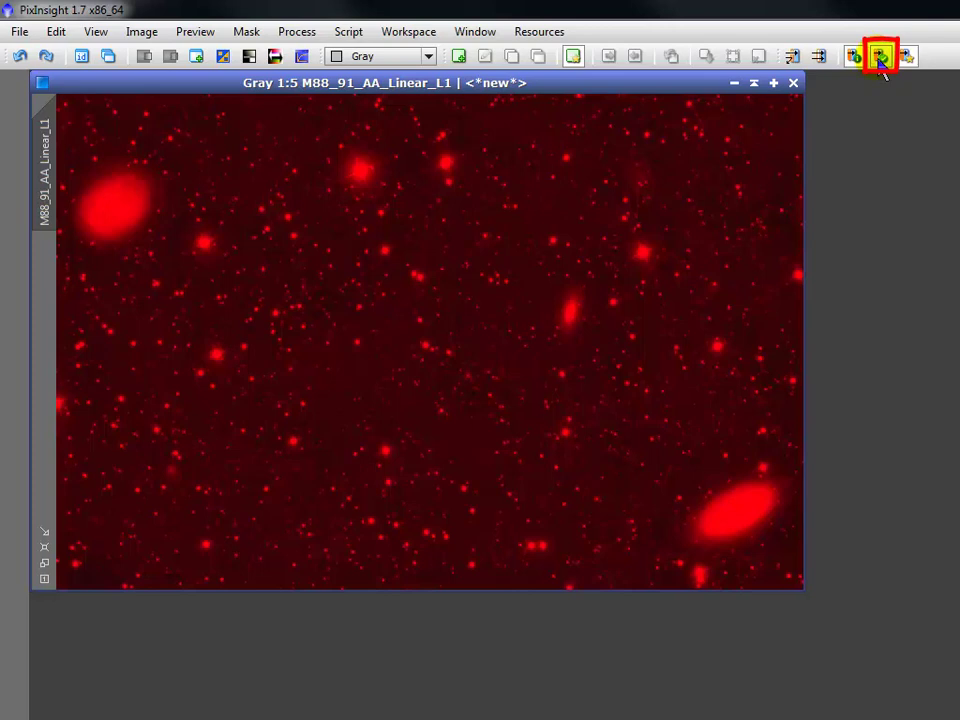
click(880, 57)
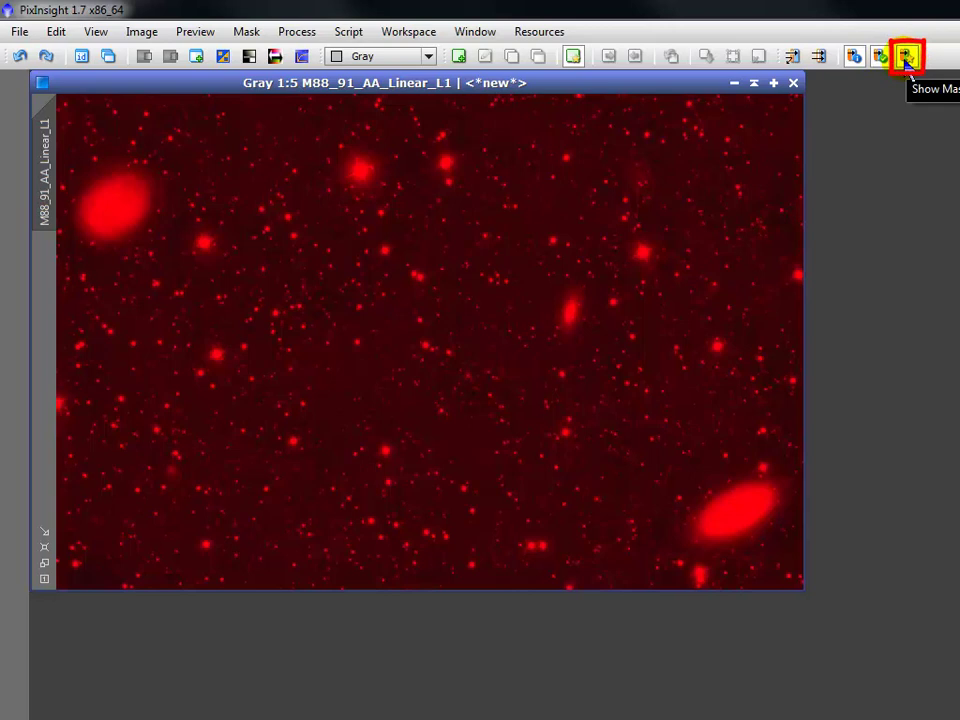
click(906, 60)
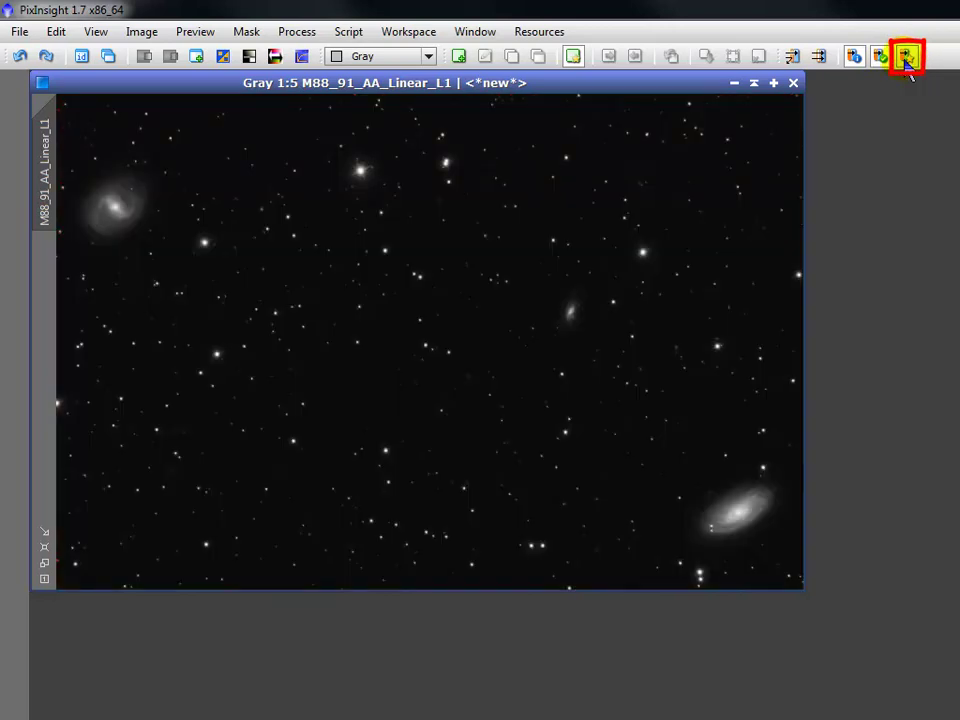
click(906, 60)
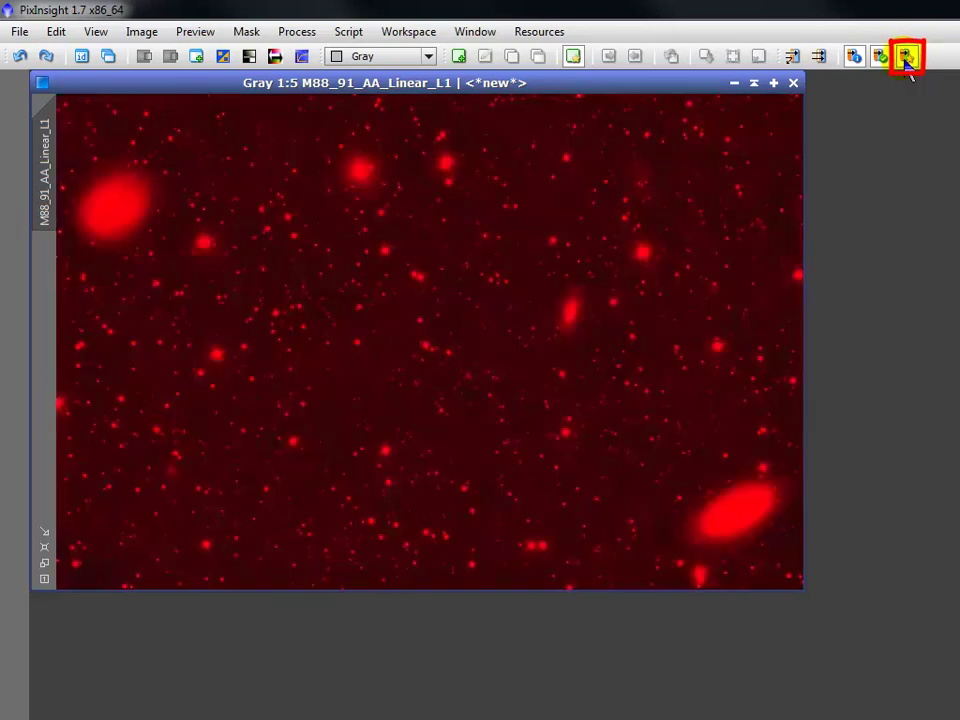